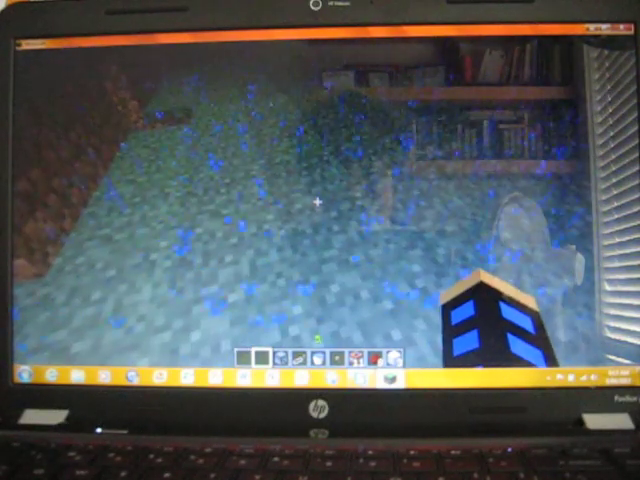
# Step: Add the Clock from the creative inventory's Tools tab to the hotbar
pyautogui.press('e')
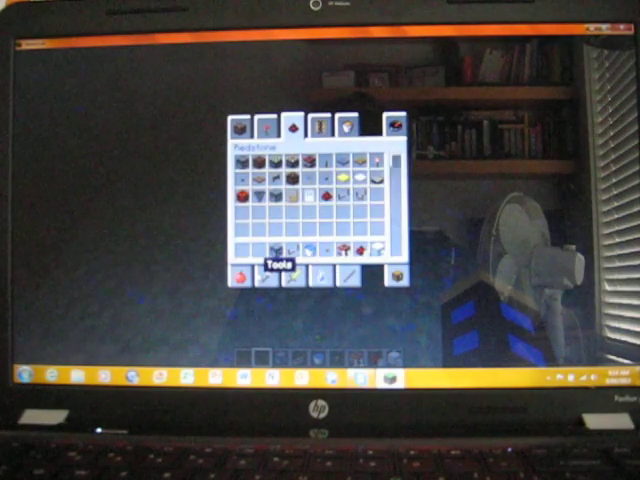
pyautogui.click(268, 275)
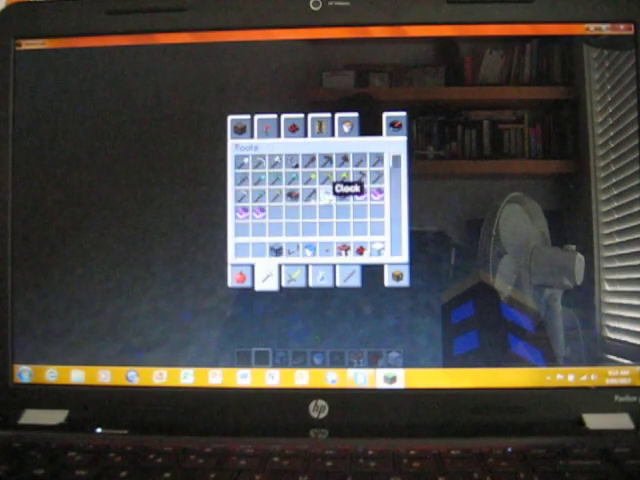
pyautogui.click(259, 249)
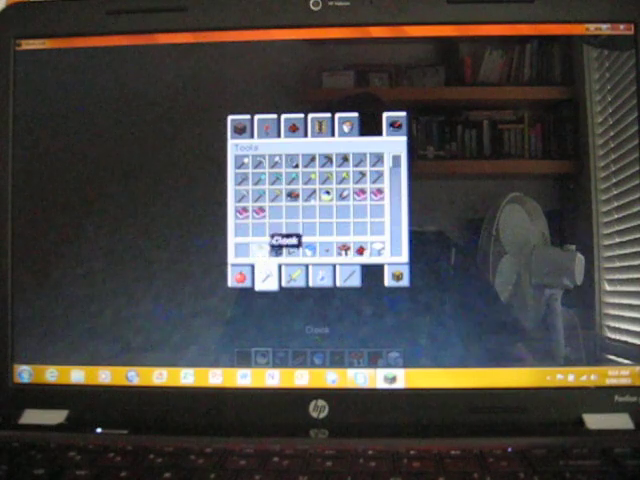
# Step: Browse the Miscellaneous, Materials and Decoration Blocks inventory tabs
pyautogui.click(350, 126)
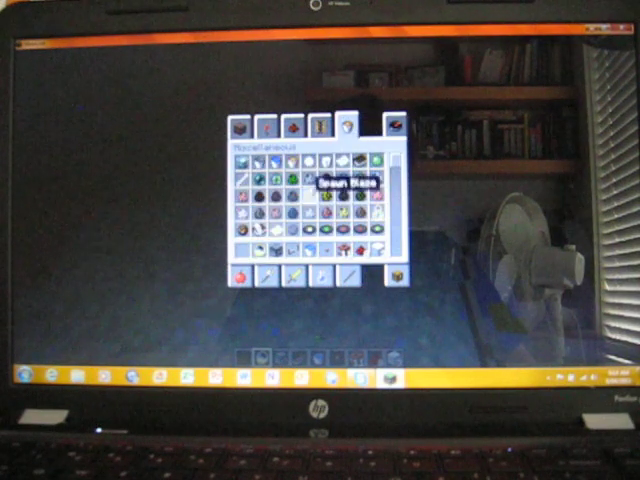
pyautogui.click(350, 272)
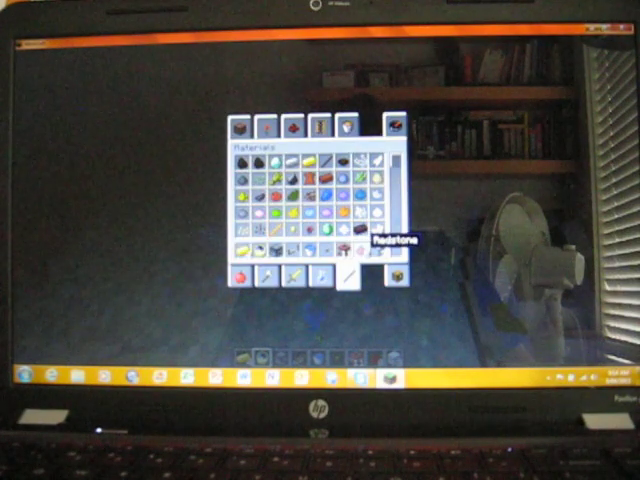
pyautogui.press('e')
pyautogui.press('e')
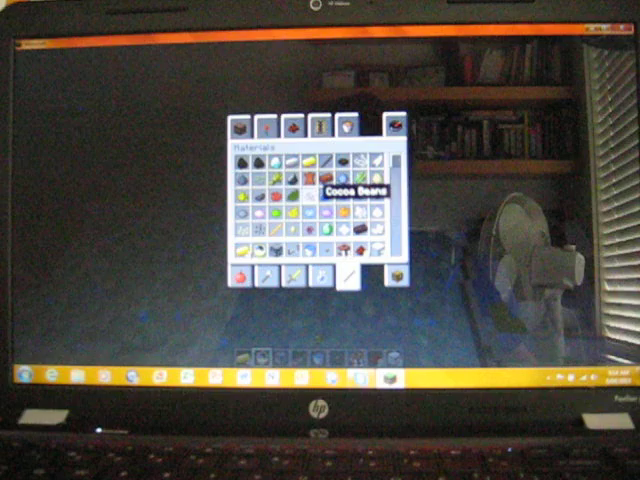
pyautogui.click(266, 126)
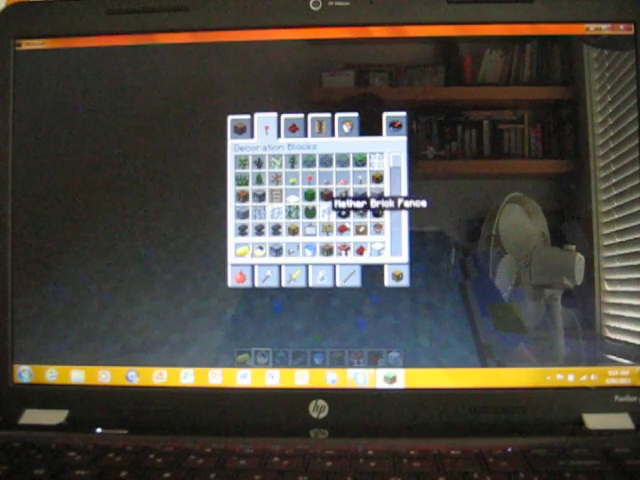
# Step: Place a crafting table on the ground and lay gold ingots into its crafting grid
pyautogui.press('e')
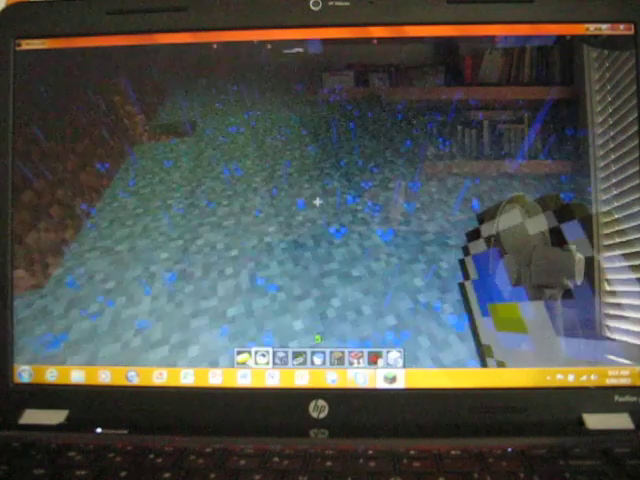
pyautogui.scroll(-1, 317, 201)
pyautogui.scroll(-1, 317, 201)
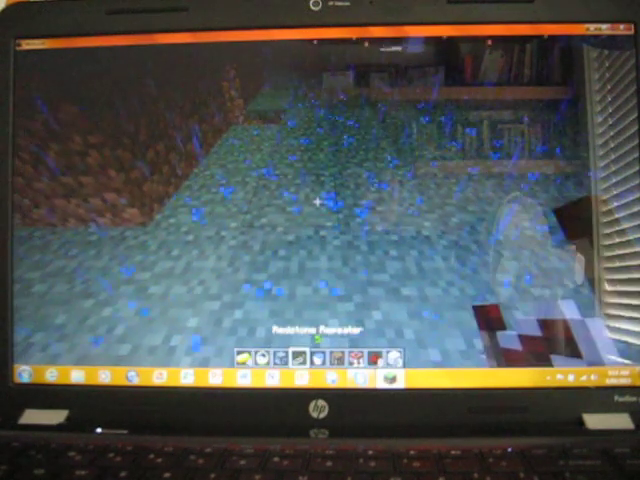
pyautogui.scroll(-1, 317, 201)
pyautogui.scroll(-1, 317, 201)
pyautogui.rightClick(317, 201)
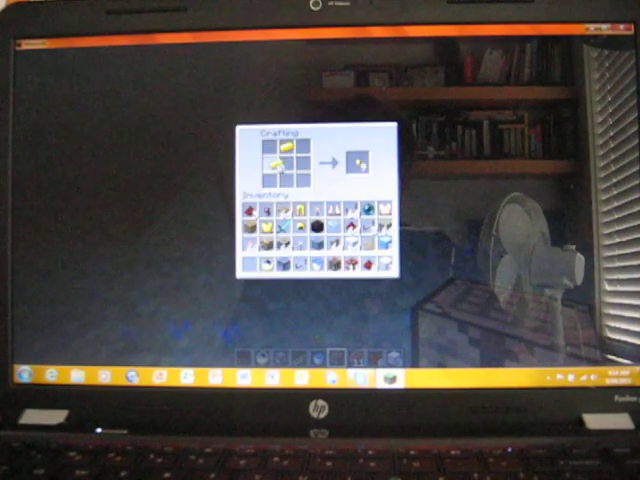
pyautogui.rightClick(287, 178)
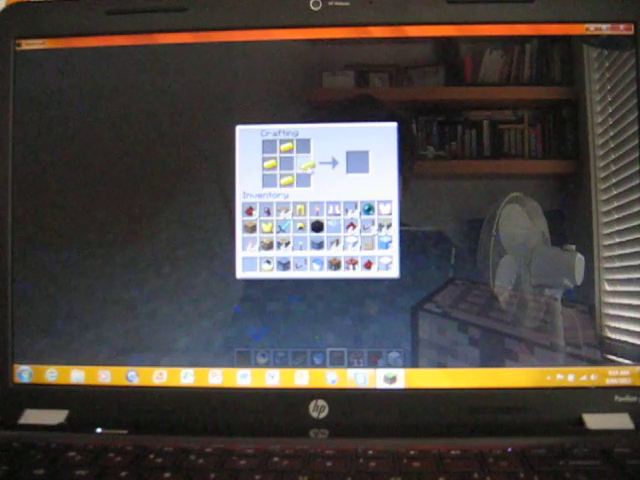
pyautogui.click(306, 163)
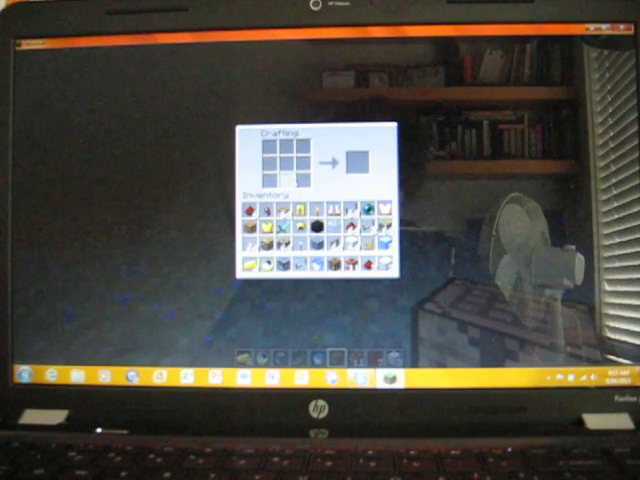
# Step: Leave the crafting screen, break the crafting table, and hold the clock from hotbar slot 2
pyautogui.press('e')
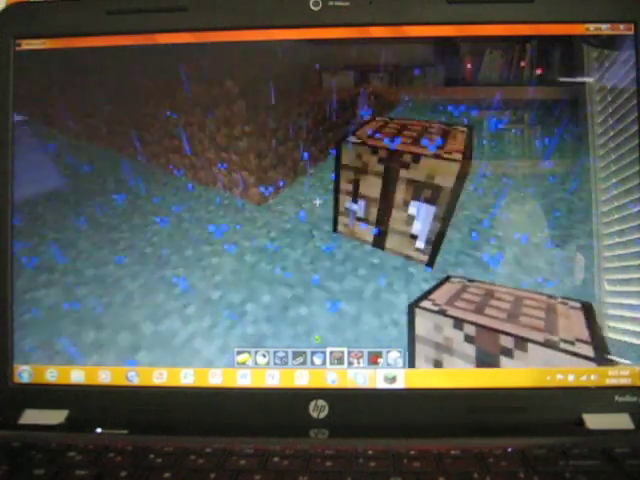
pyautogui.click(317, 201)
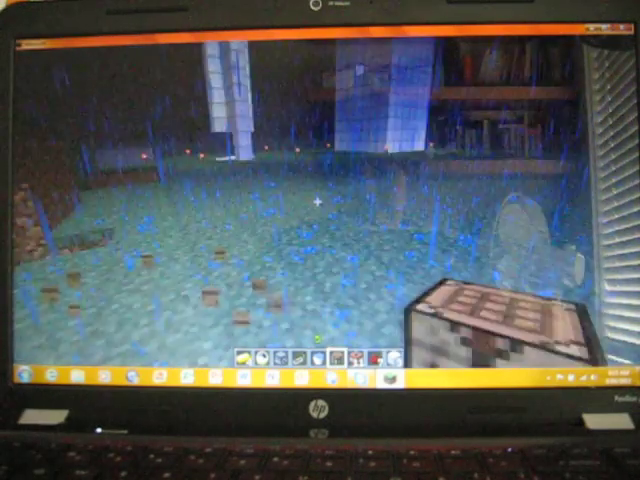
pyautogui.scroll(-1, 317, 201)
pyautogui.press('2')
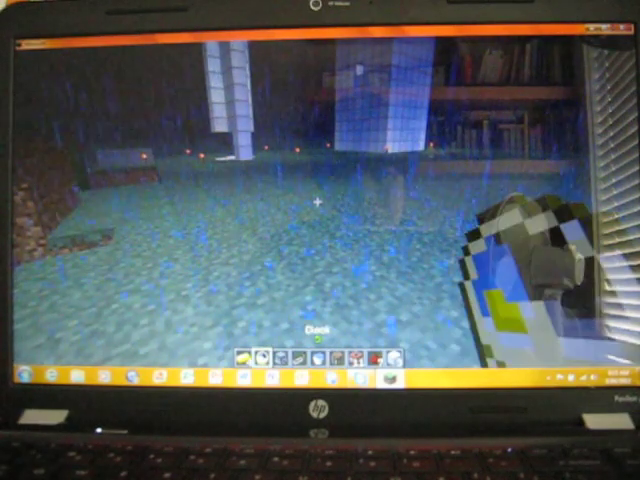